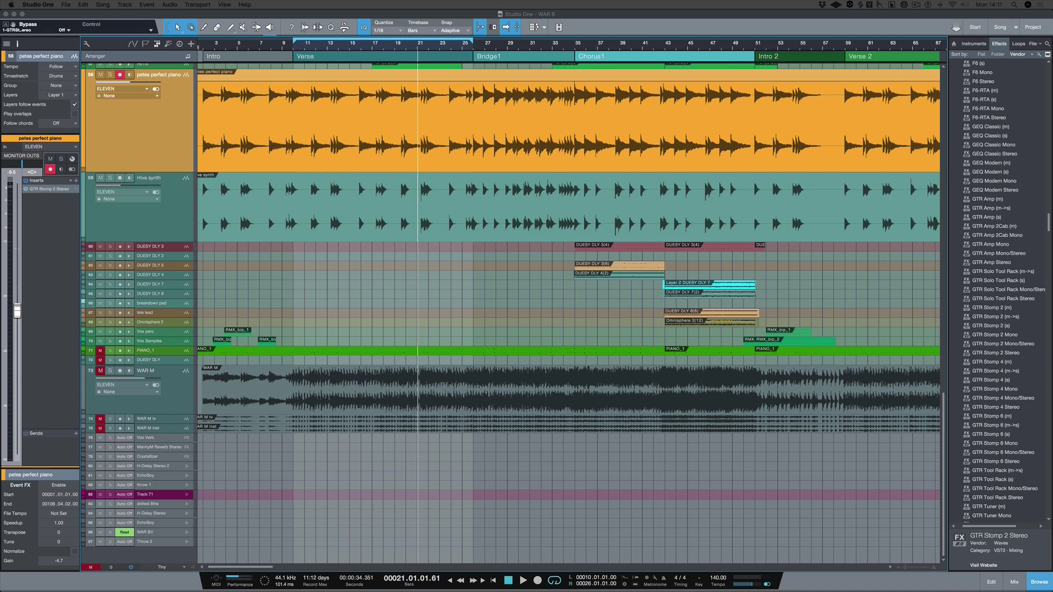
Play the song from the start of the Verse and close the GTR Stomp 2 Stereo plug-in window.
left_click(294, 50)
key("space")
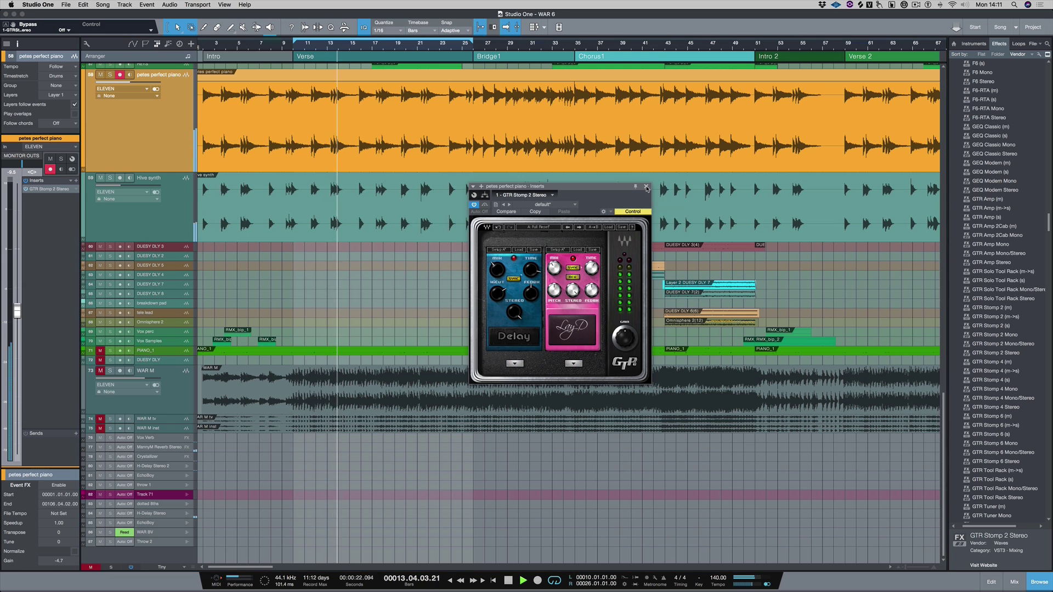
left_click(647, 187)
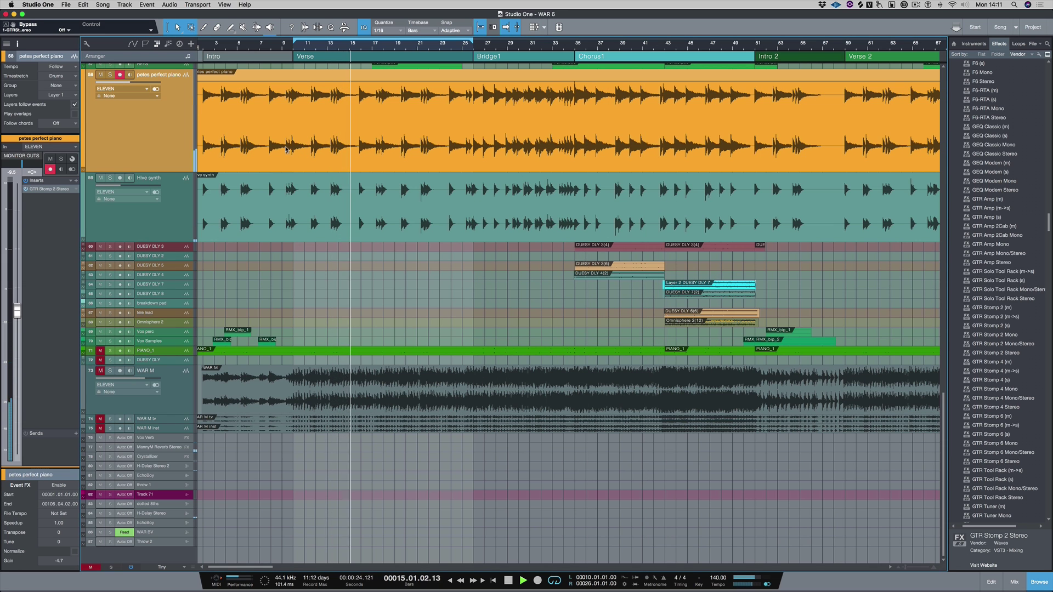
Stop playback and insert the Waves API-550A Stereo equalizer on the petes perfect piano track, ahead of GTR Stomp 2.
scroll(987, 236, "down", 15)
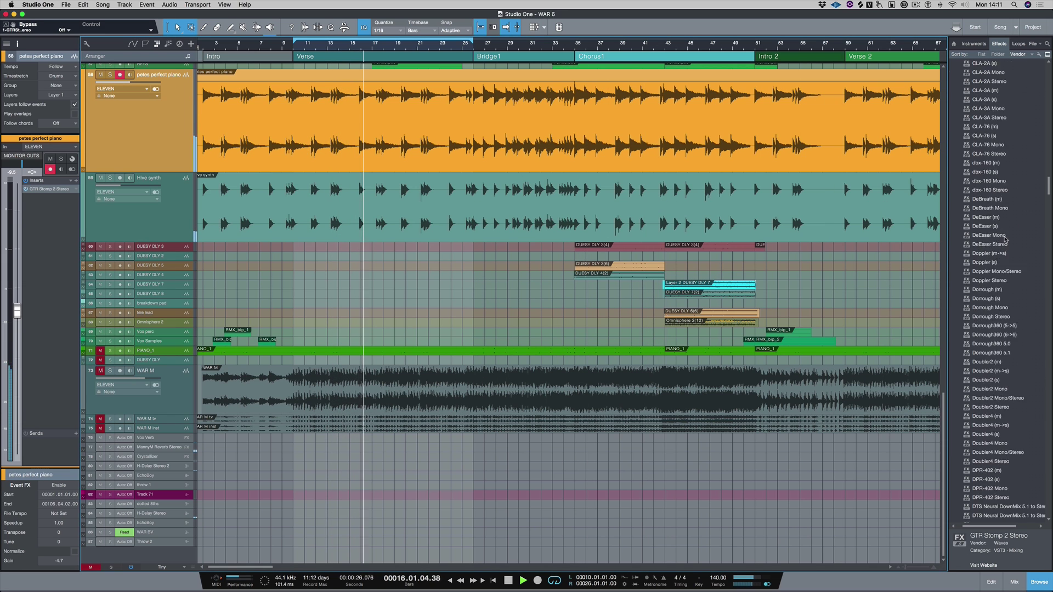
scroll(1006, 239, "down", 10)
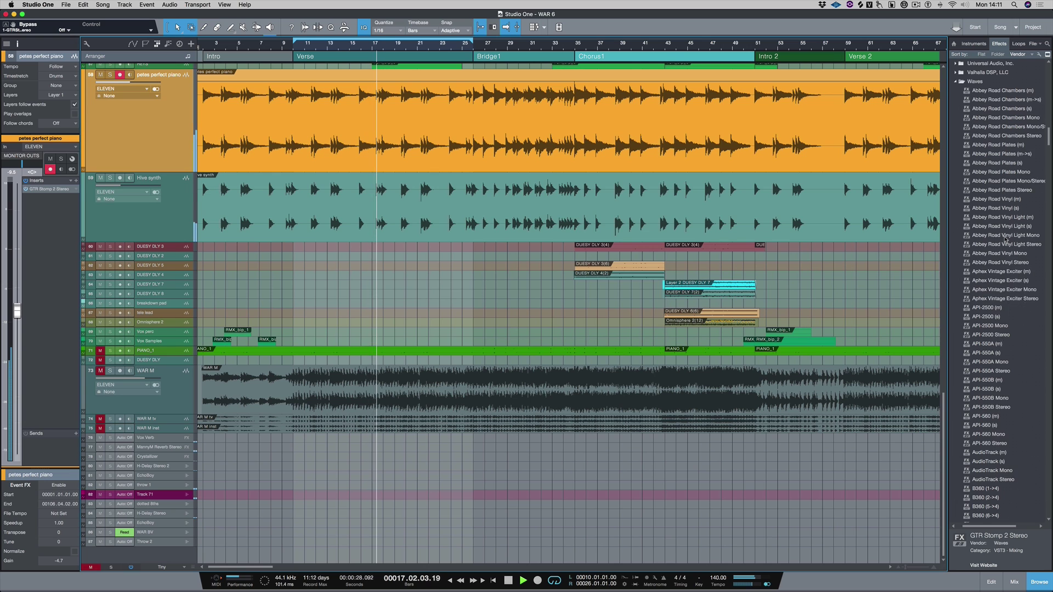
scroll(1005, 240, "down", 5)
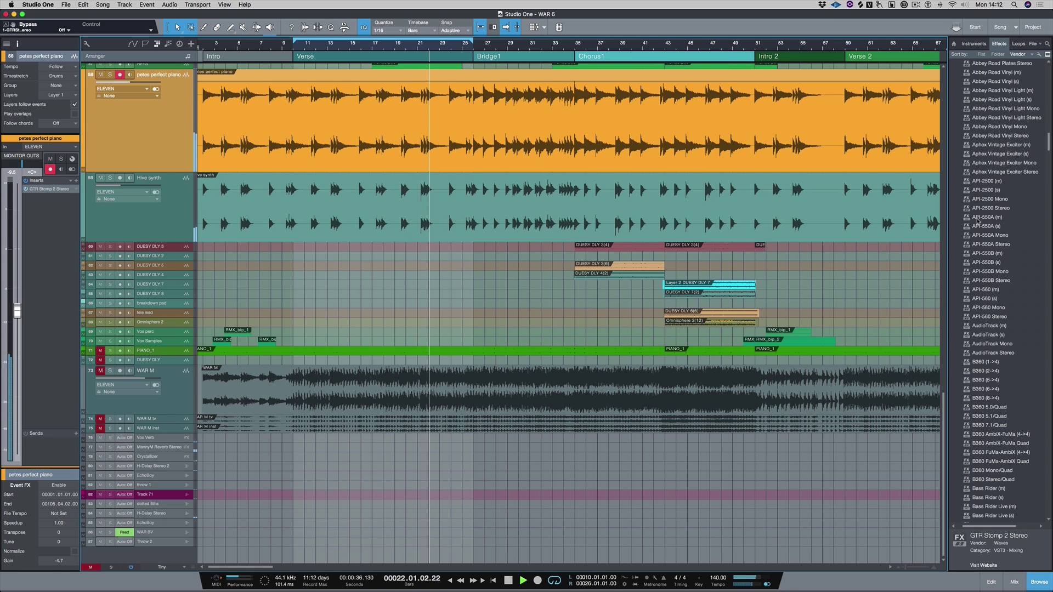
key("space")
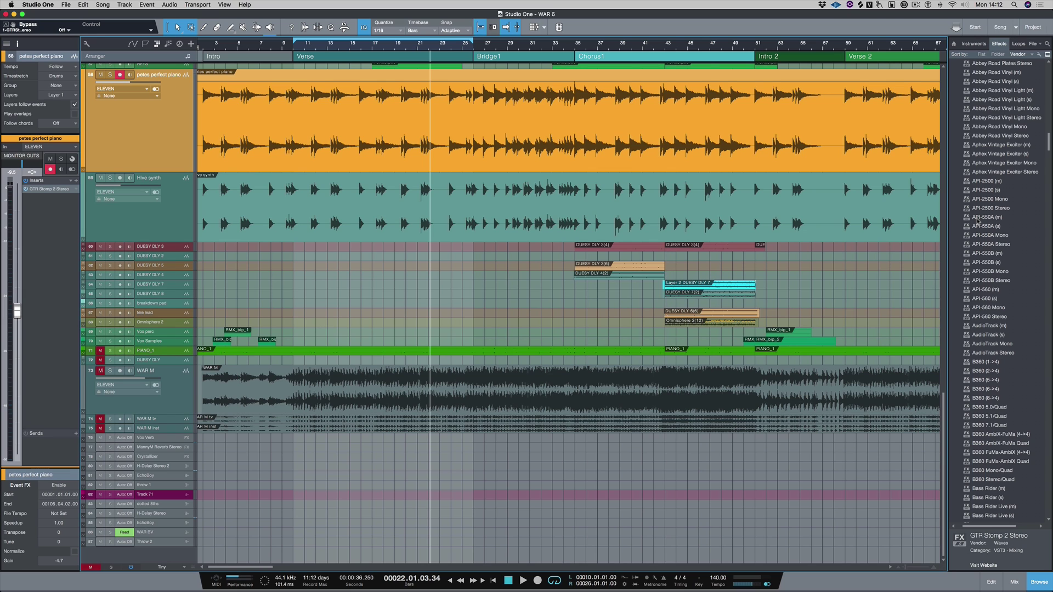
left_click_drag(979, 244, 51, 187)
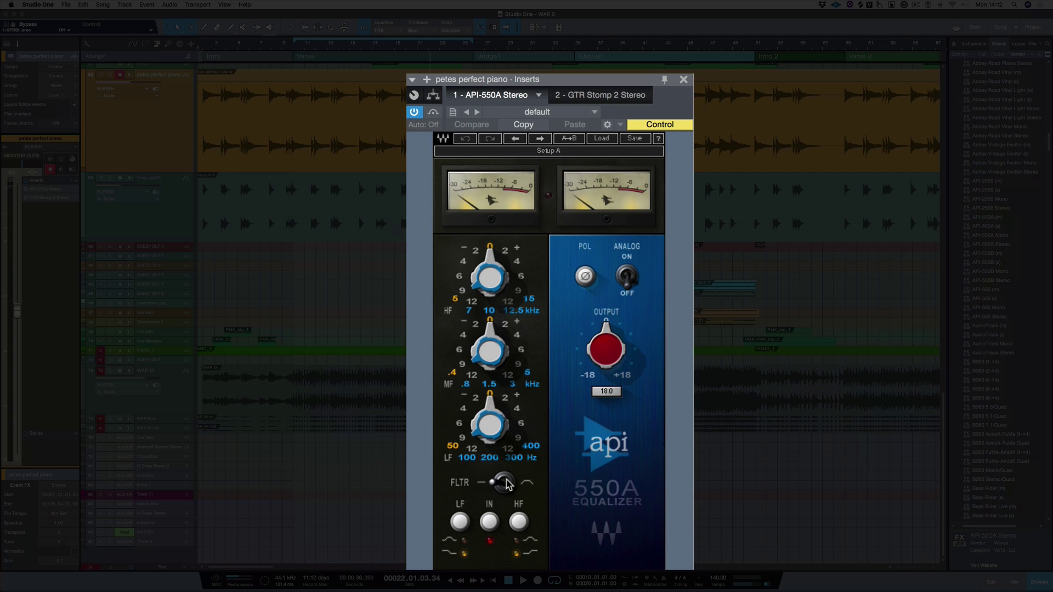
Turn on the API-550A's band-pass filter, and play from the Verse start with the petes perfect piano track soloed.
left_click(507, 483)
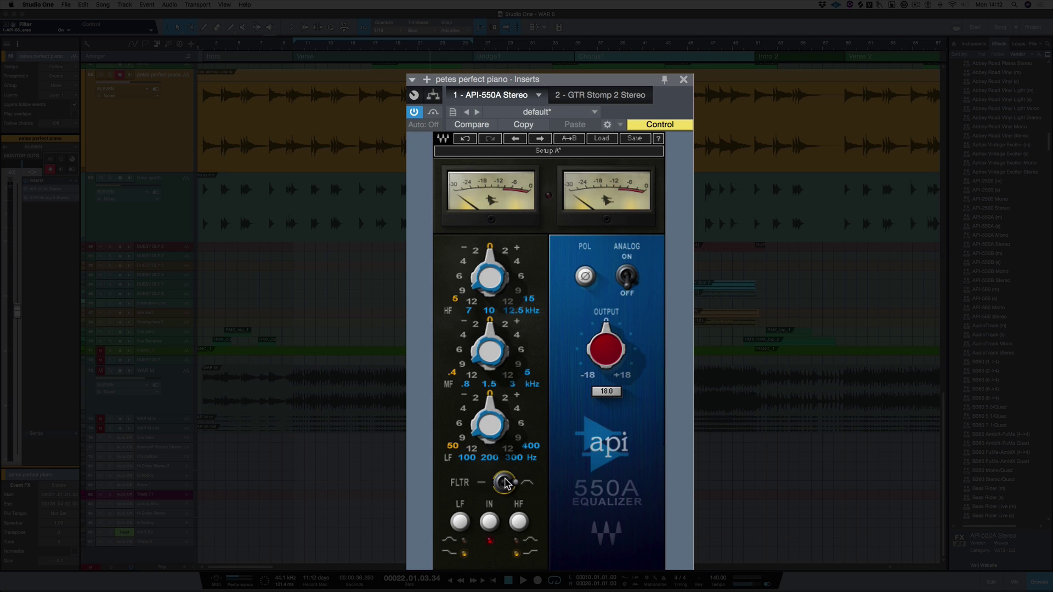
left_click(294, 49)
key("space")
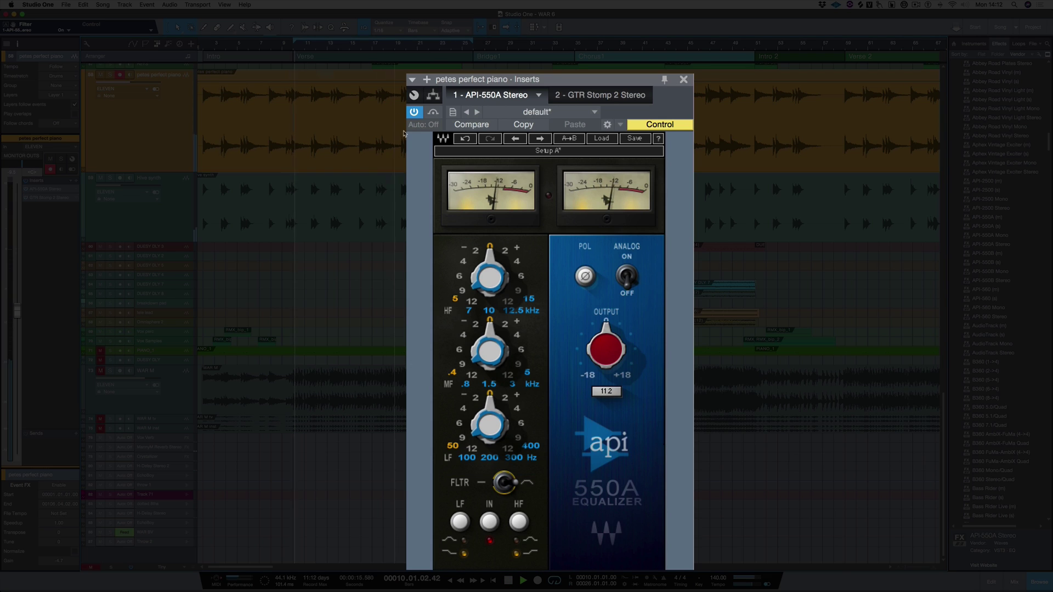
left_click(110, 74)
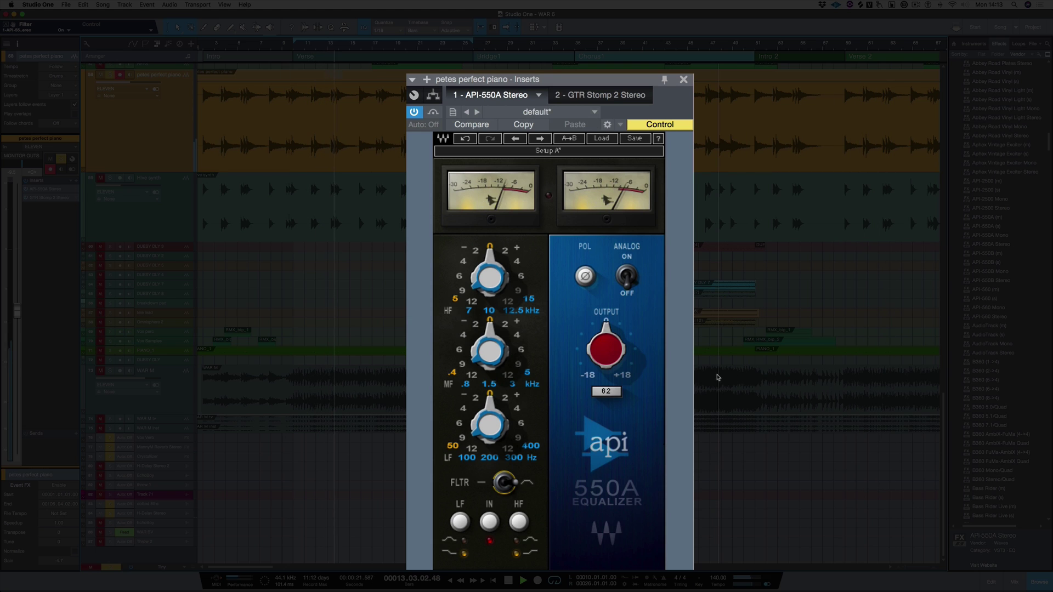
Set the API-550A's high-frequency band to 12.5 kHz with a 2 dB boost while listening.
left_click(521, 311)
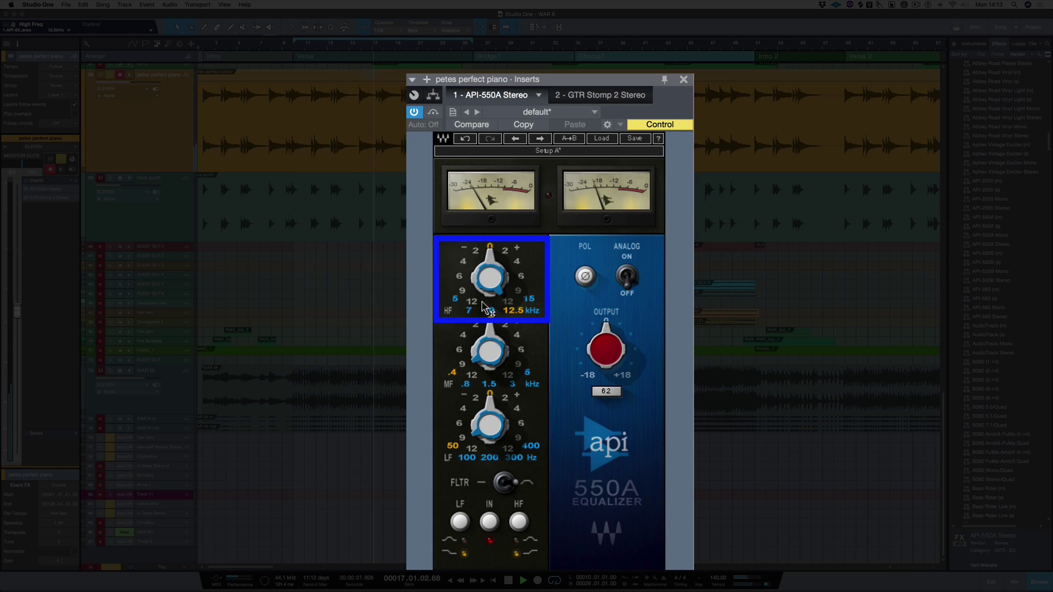
left_click(486, 262)
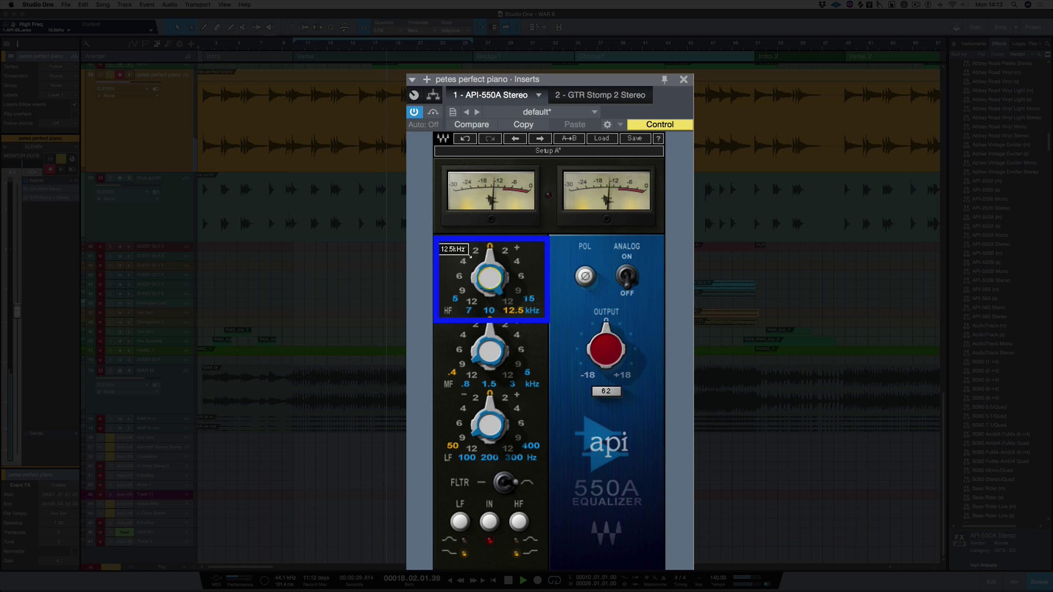
left_click(504, 251)
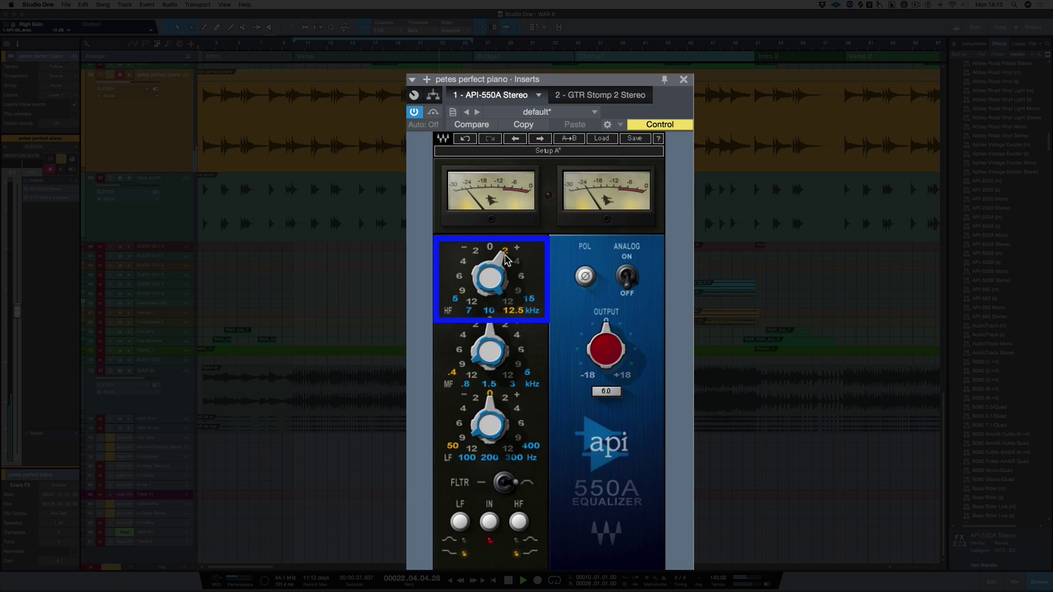
key("space")
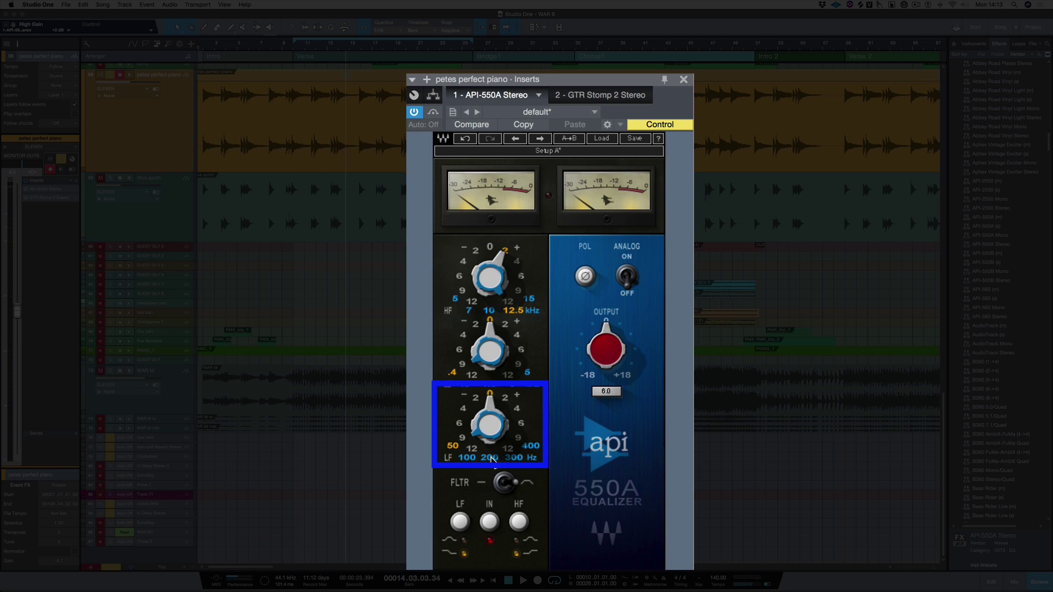
Set the API-550A's low-frequency band to 200 Hz with a 2 dB cut while the piano plays.
left_click(490, 459)
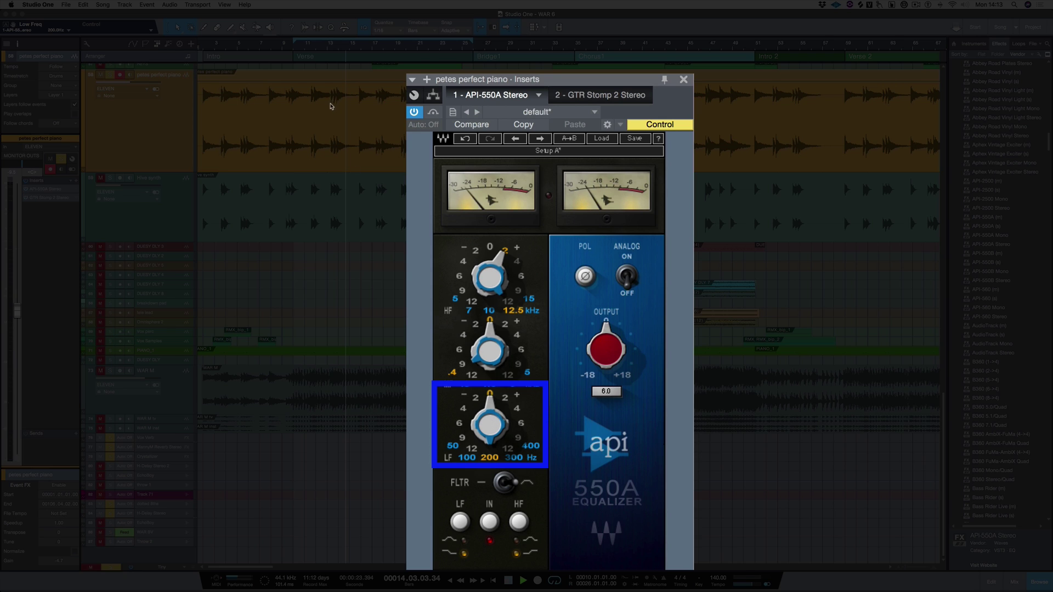
key("space")
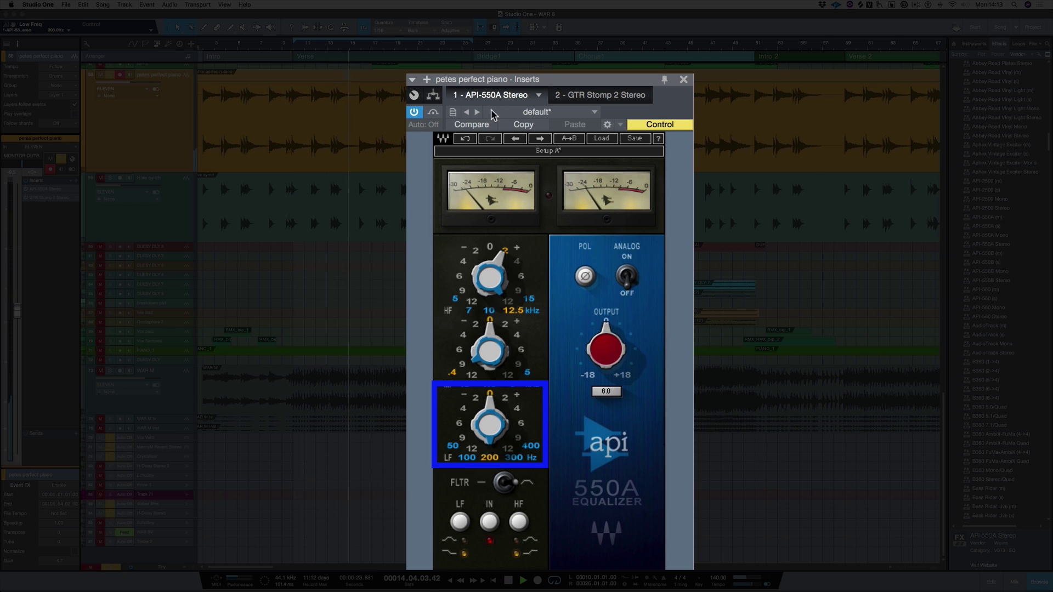
left_click(475, 399)
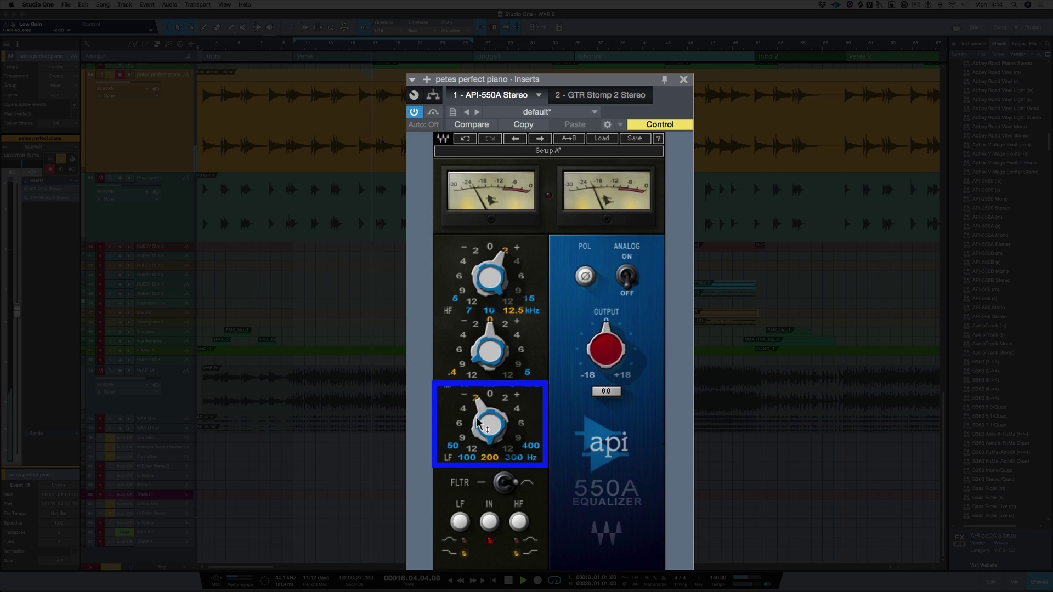
mouse_move(476, 422)
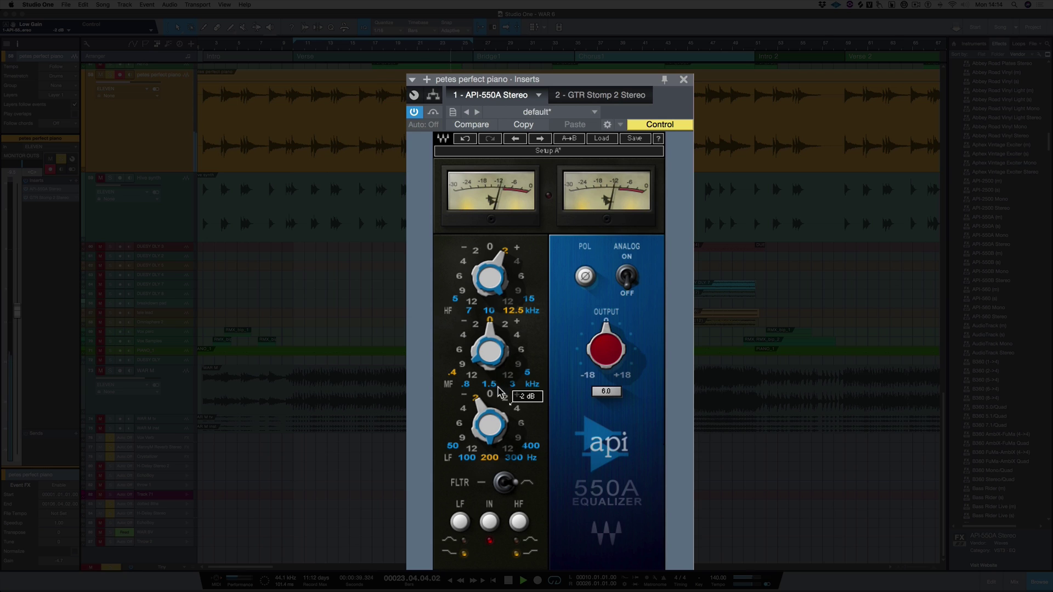
Compare the piano with the API-550A bypassed and active, and close the equalizer window.
left_click(433, 113)
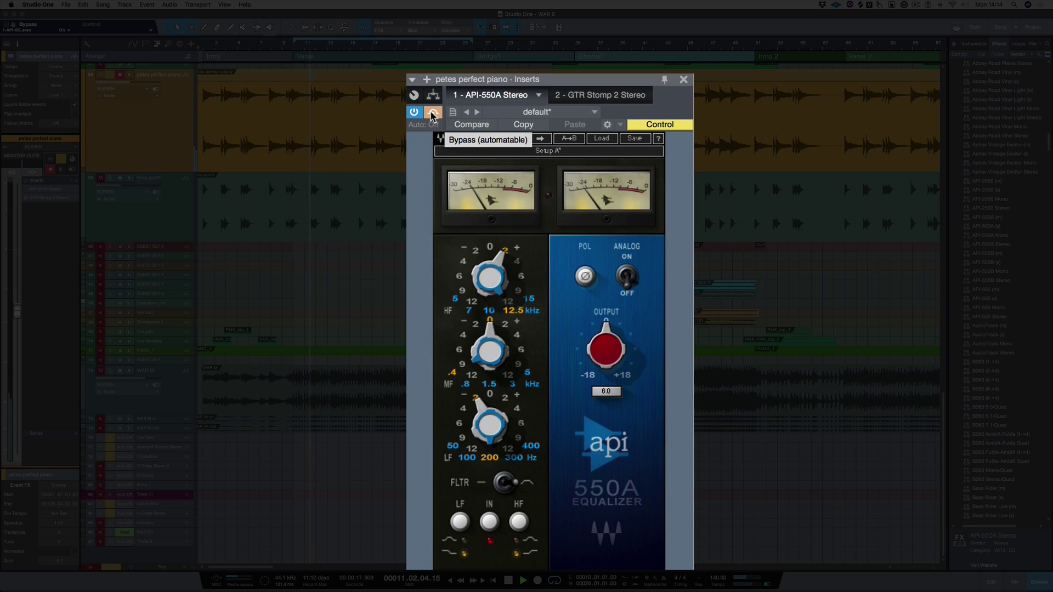
left_click(433, 114)
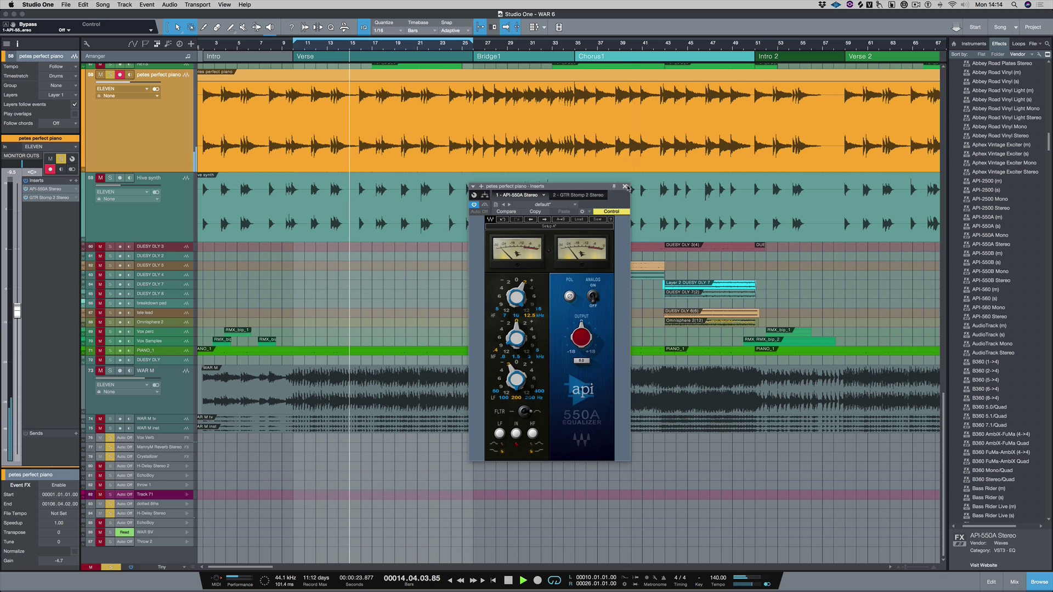
left_click(169, 95)
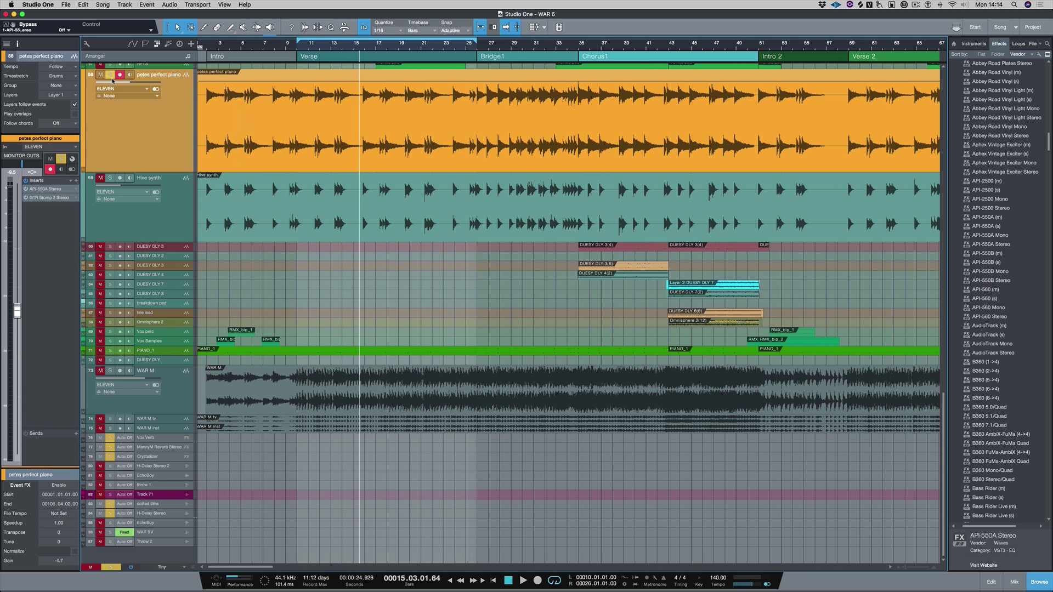
Unsolo the petes perfect piano track and play the Verse to hear it in the full mix.
left_click(111, 77)
key("space")
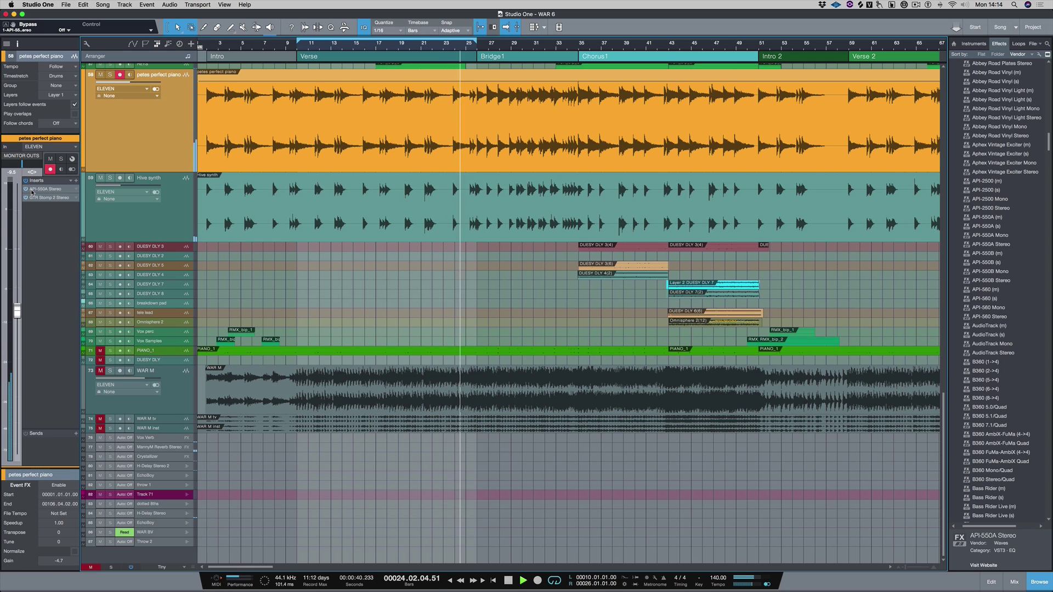
key("space")
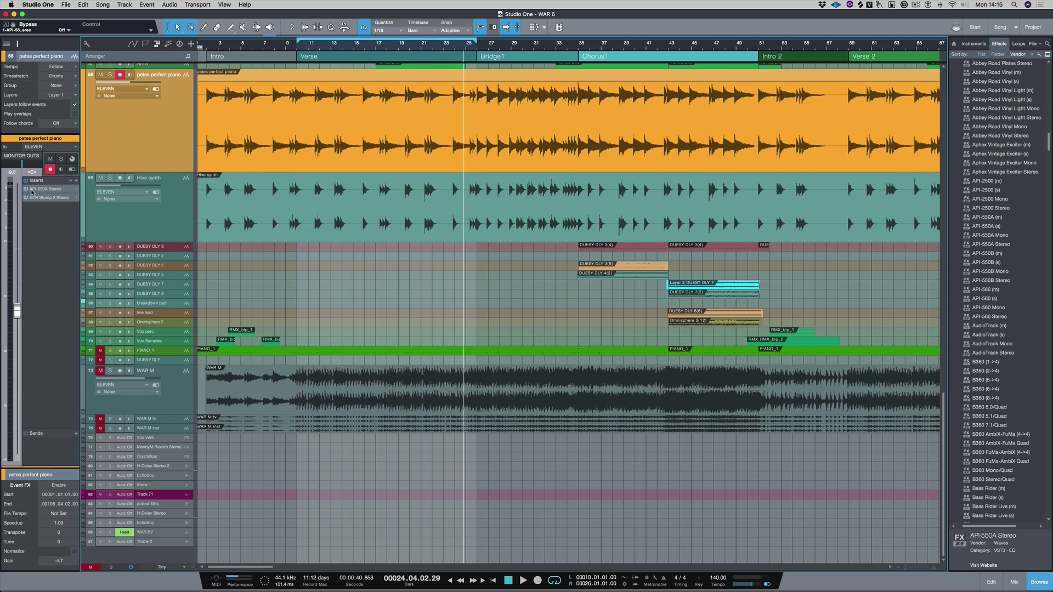
Insert the Waves PuigChild 670 Stereo compressor on the petes perfect piano track, after GTR Stomp 2.
scroll(998, 291, "down", 20)
left_click(987, 325)
left_click_drag(989, 328, 46, 233)
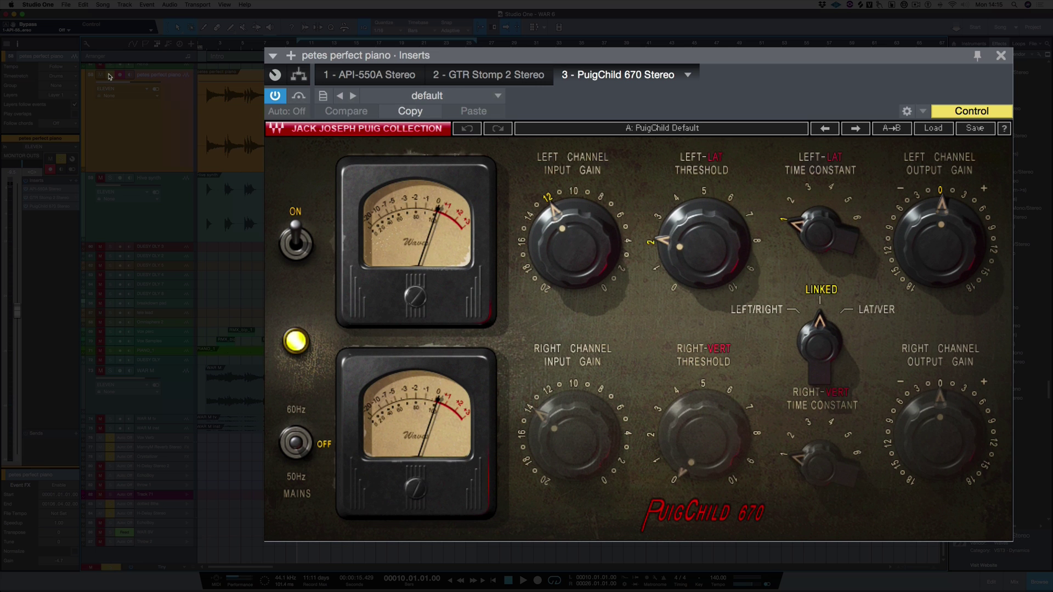
Play the soloed piano and set the PuigChild 670's left channel input gain to 11.
key("space")
left_click(565, 259)
left_click_drag(565, 259, 564, 255)
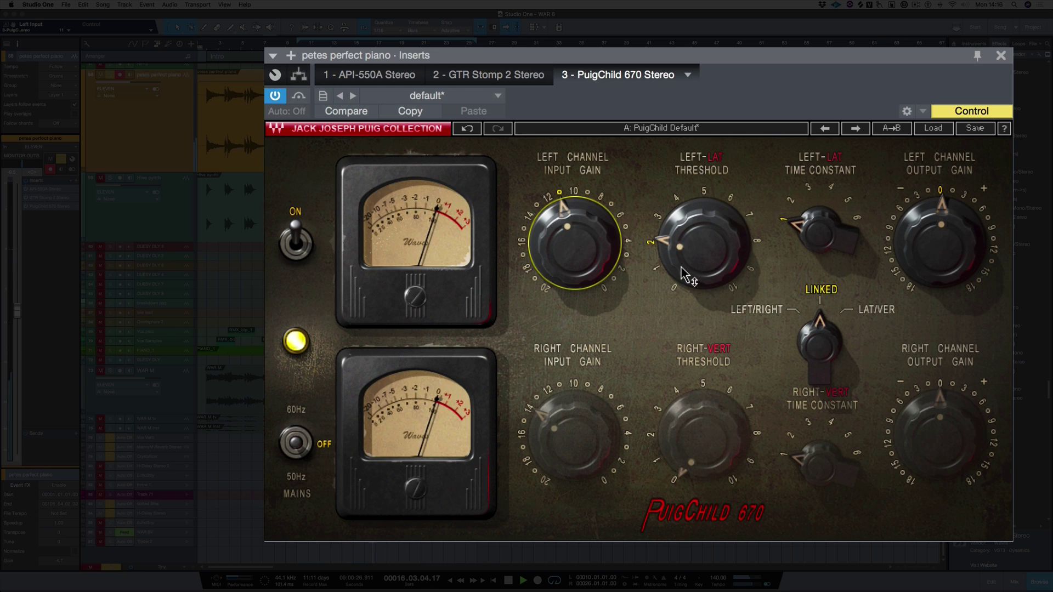
Raise the PuigChild 670's left threshold to about 3 while the piano plays.
mouse_move(686, 275)
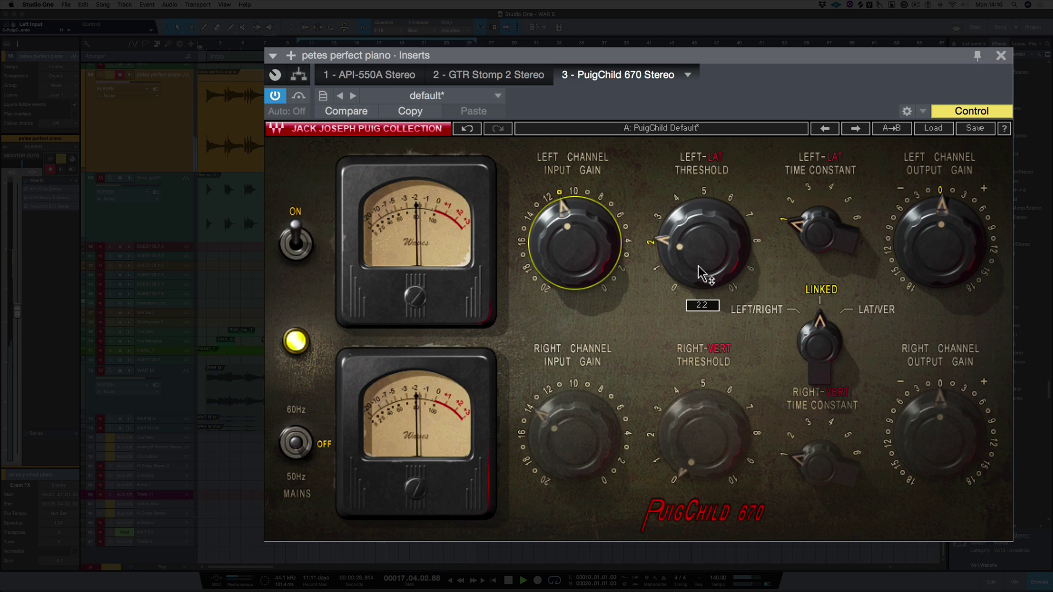
left_click(698, 273)
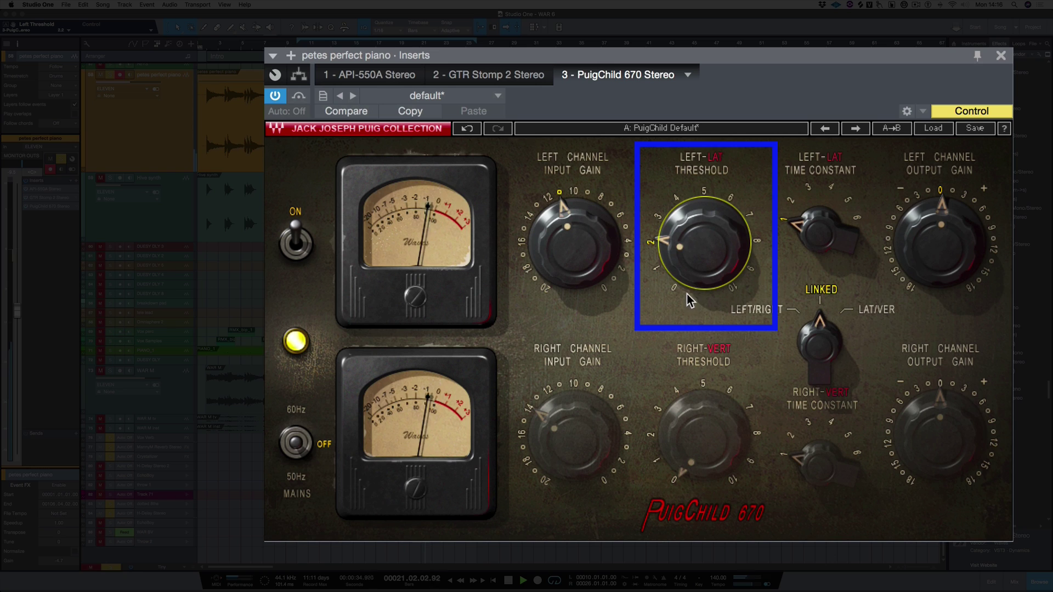
left_click_drag(688, 298, 689, 268)
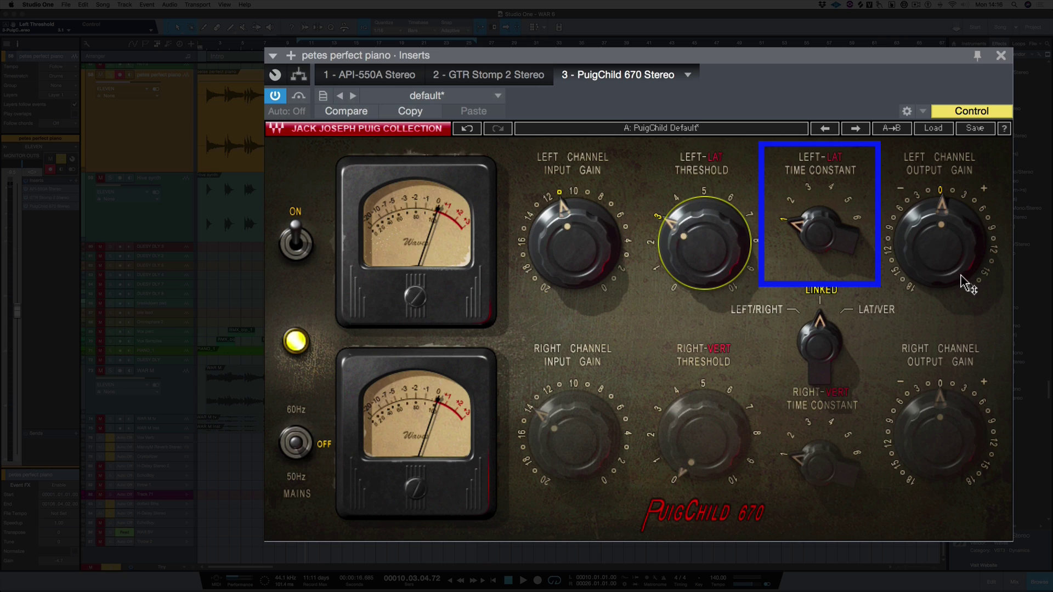
Resume playback and set the PuigChild 670's left time constant to 3.
key("space")
left_click_drag(820, 235, 820, 225)
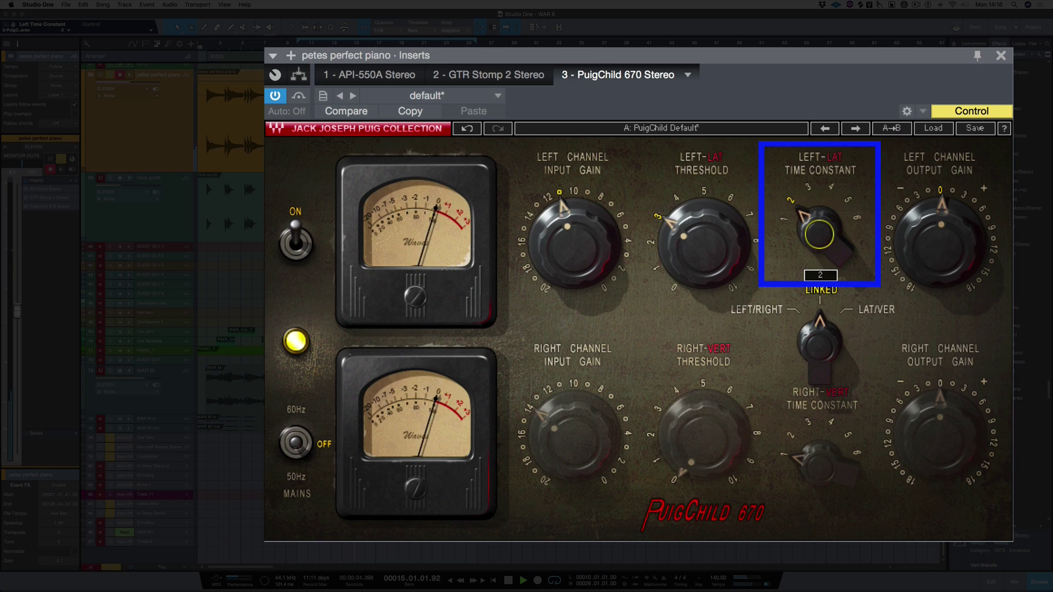
scroll(820, 235, "up", 1)
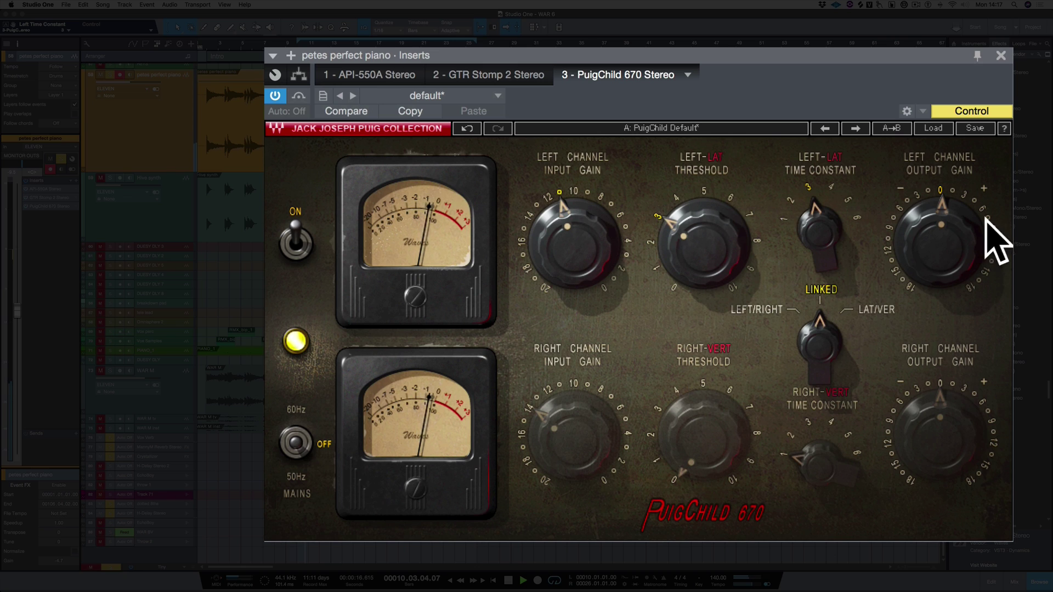
Compare the piano with the PuigChild 670 bypassed and active, and lower its left channel output gain slightly below 0 dB.
left_click(299, 97)
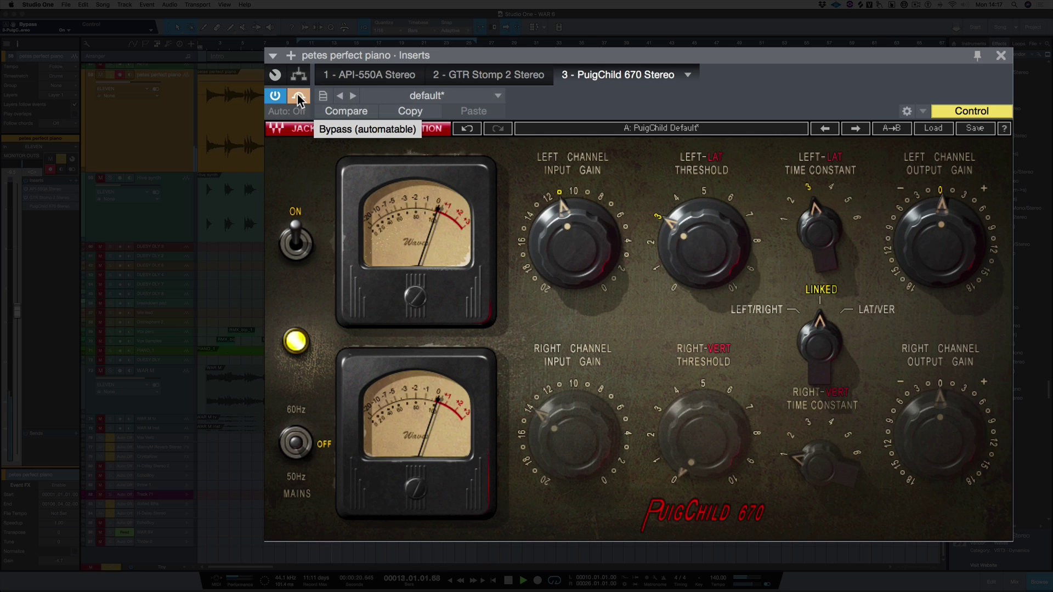
left_click(298, 97)
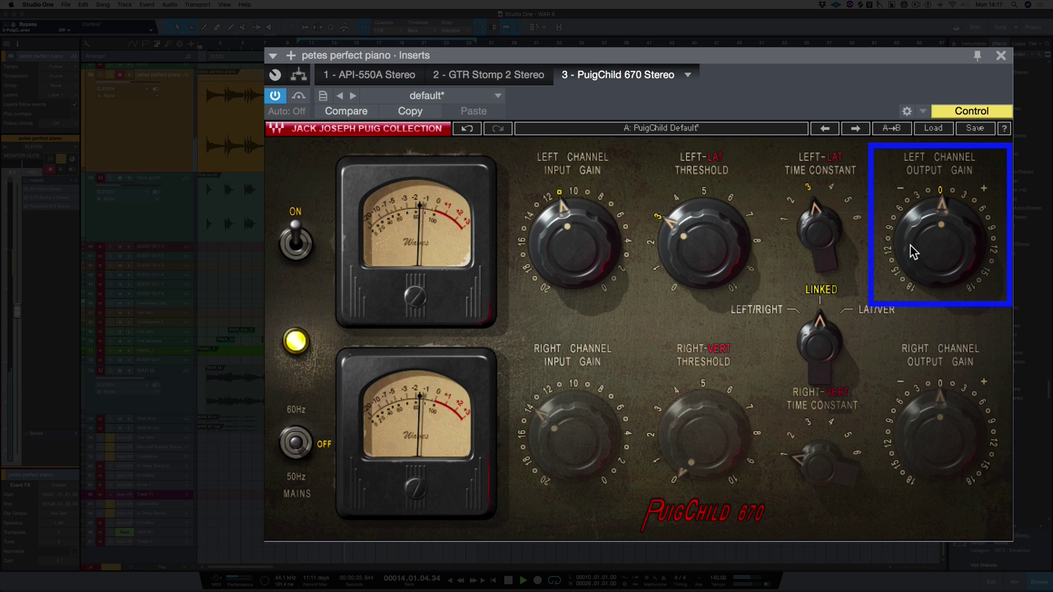
left_click_drag(913, 252, 913, 265)
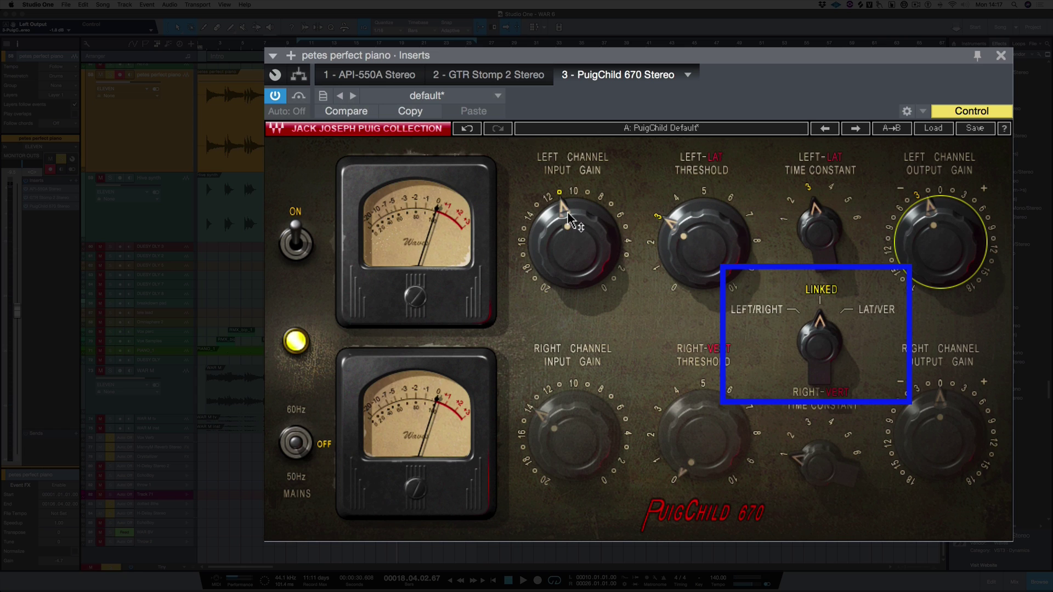
Take the piano out of solo and play the Verse to check the compressed sound in the full mix.
mouse_move(568, 225)
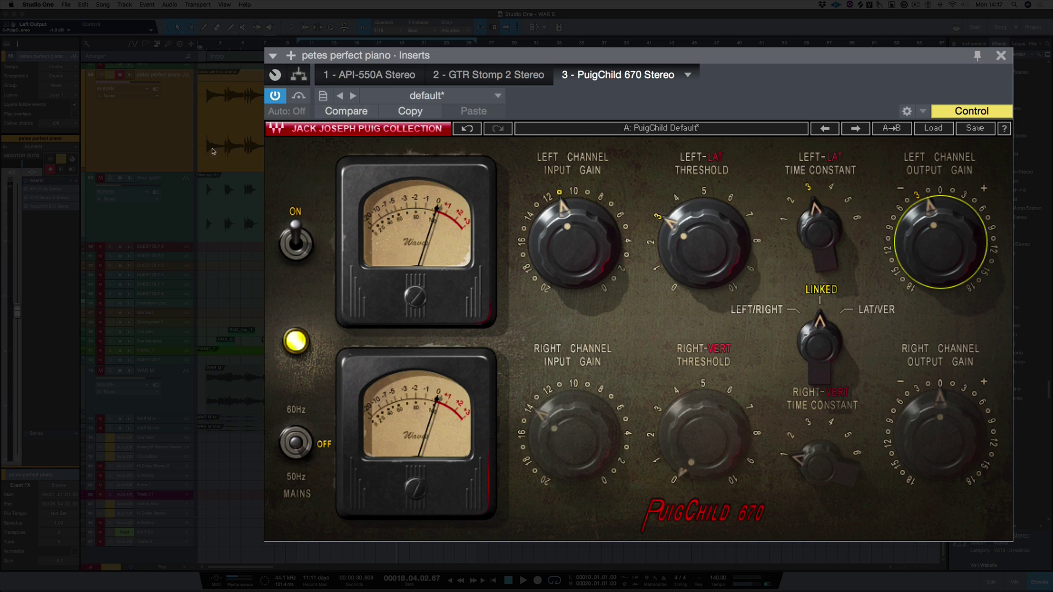
key("space")
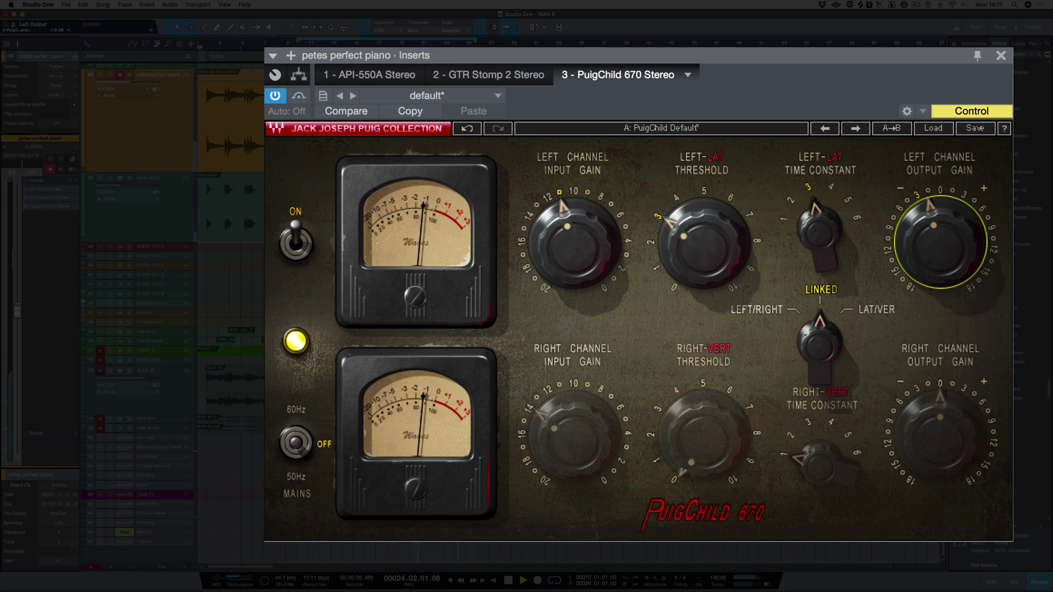
key("space")
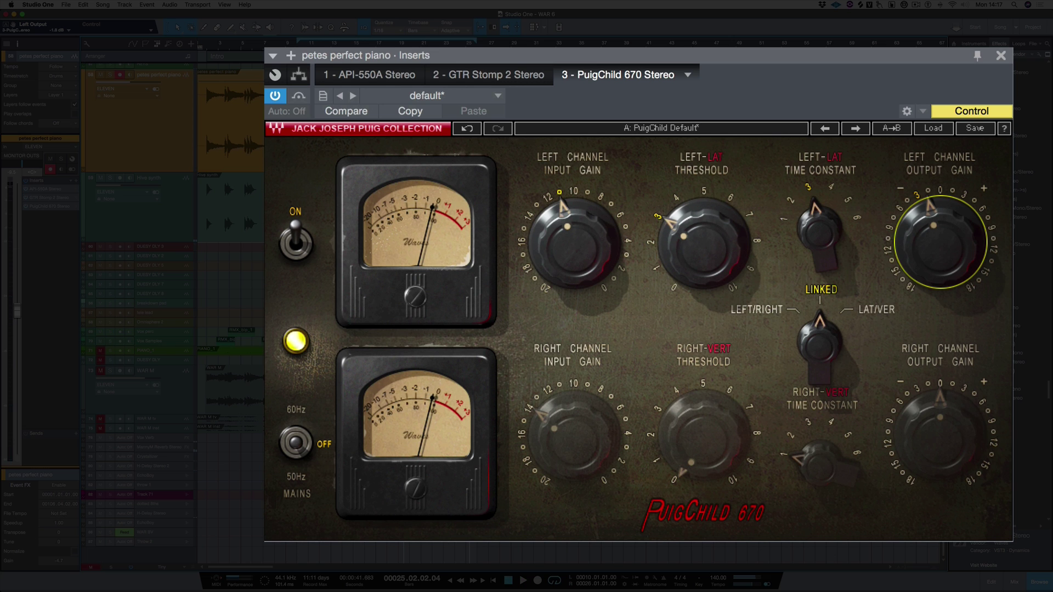